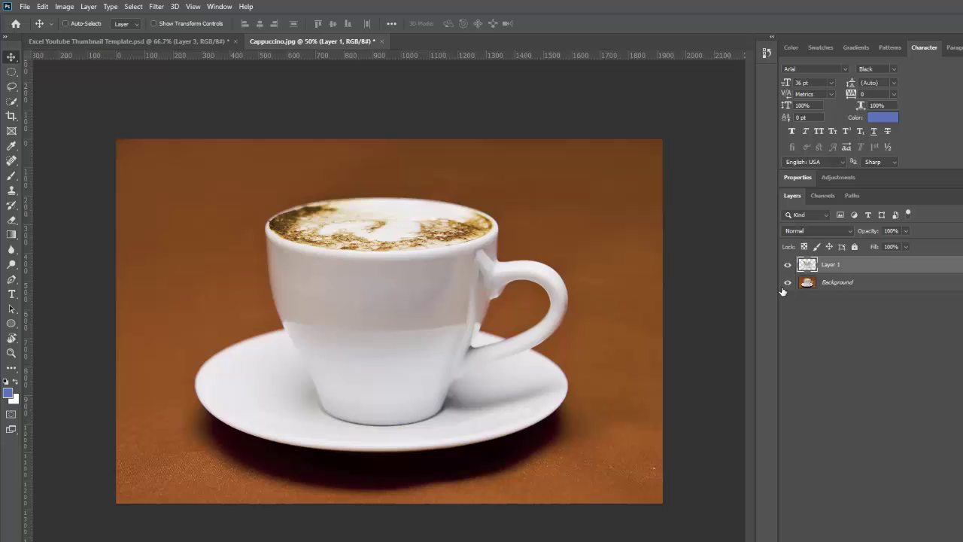
Step: Select the Background photo layer, then the cut-out cup's Layer 1
{"action": "left_click", "coordinate": [837, 283]}
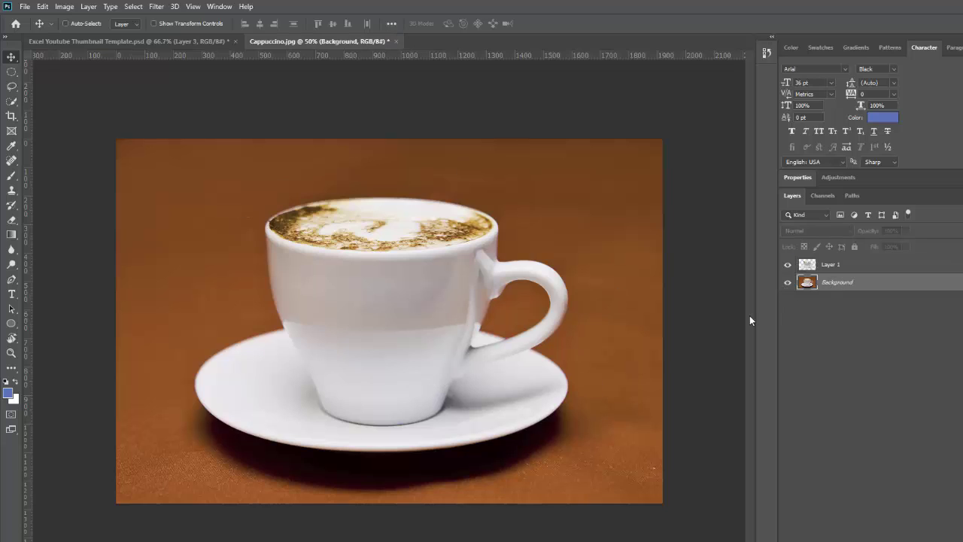
{"action": "left_click", "coordinate": [840, 264]}
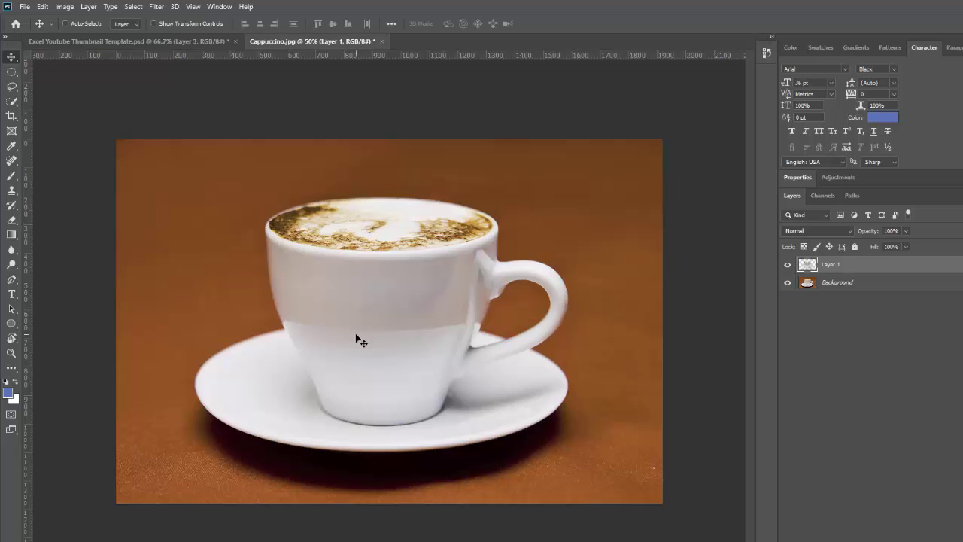
Step: Hide the Background layer, nudge the cup slightly right, and start Free Transform with Ctrl+T
{"action": "left_click", "coordinate": [787, 283]}
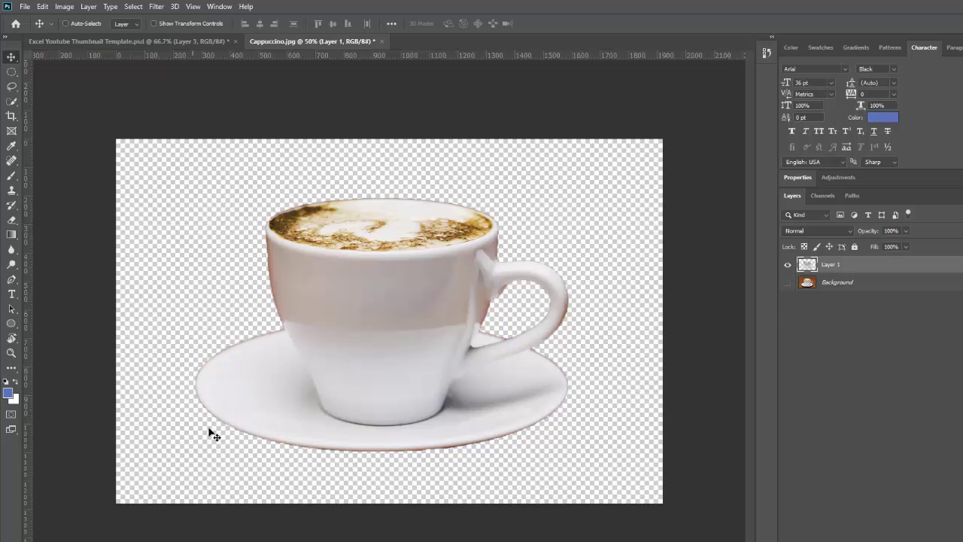
{"action": "mouse_move", "coordinate": [389, 308]}
{"action": "left_mouse_down"}
{"action": "mouse_move", "coordinate": [440, 277]}
{"action": "mouse_move", "coordinate": [331, 275]}
{"action": "mouse_move", "coordinate": [384, 282]}
{"action": "mouse_move", "coordinate": [398, 301]}
{"action": "left_mouse_up"}
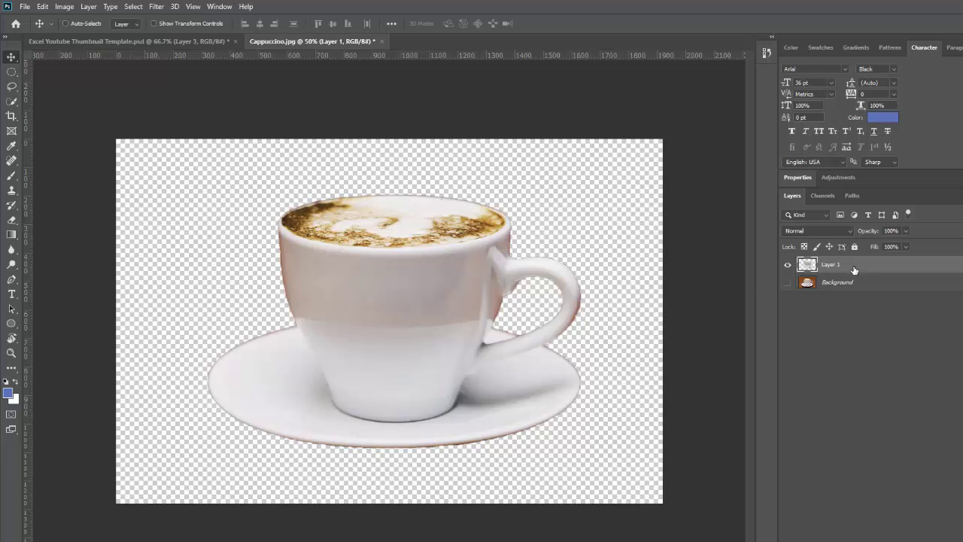
{"action": "key", "text": "ctrl"}
{"action": "key", "text": "ctrl+t"}
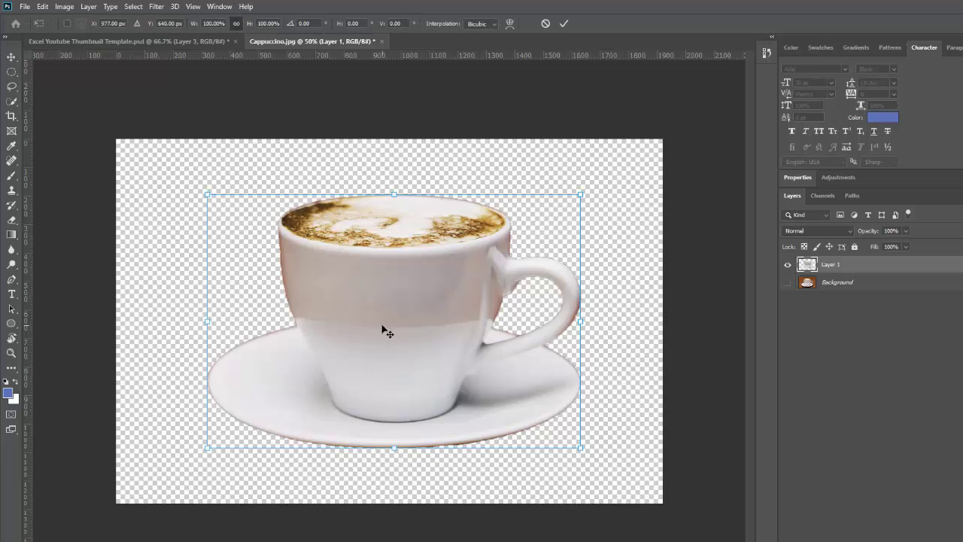
Step: Commit the transform, show the Background again, and drag the cup up-left over the original
{"action": "key", "text": "Return"}
{"action": "left_click", "coordinate": [788, 283]}
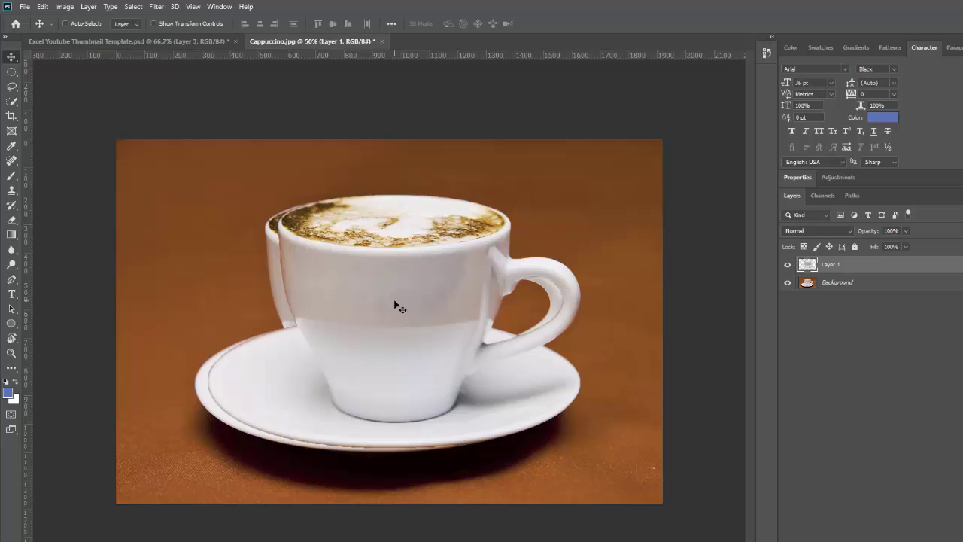
{"action": "key", "text": "ctrl"}
{"action": "key", "text": "ctrl+t"}
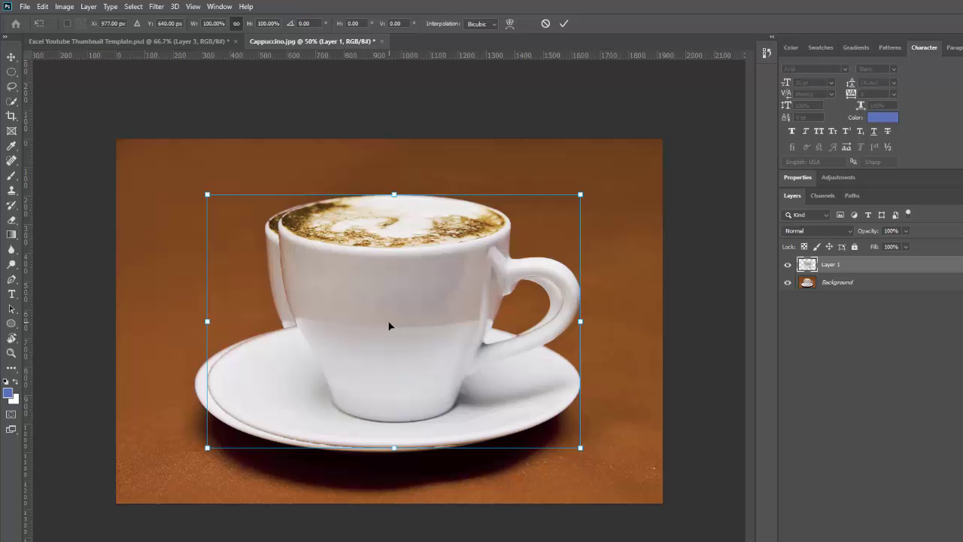
{"action": "left_click_drag", "start_coordinate": [399, 325], "coordinate": [310, 285]}
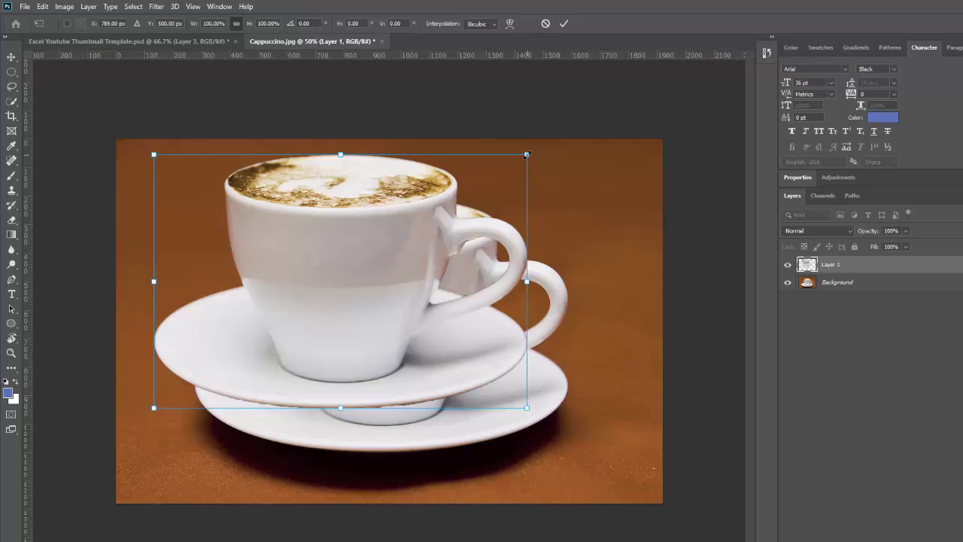
Step: Try shrinking the cup from its corner handle, then undo back to full size
{"action": "left_click_drag", "start_coordinate": [526, 154], "coordinate": [489, 158]}
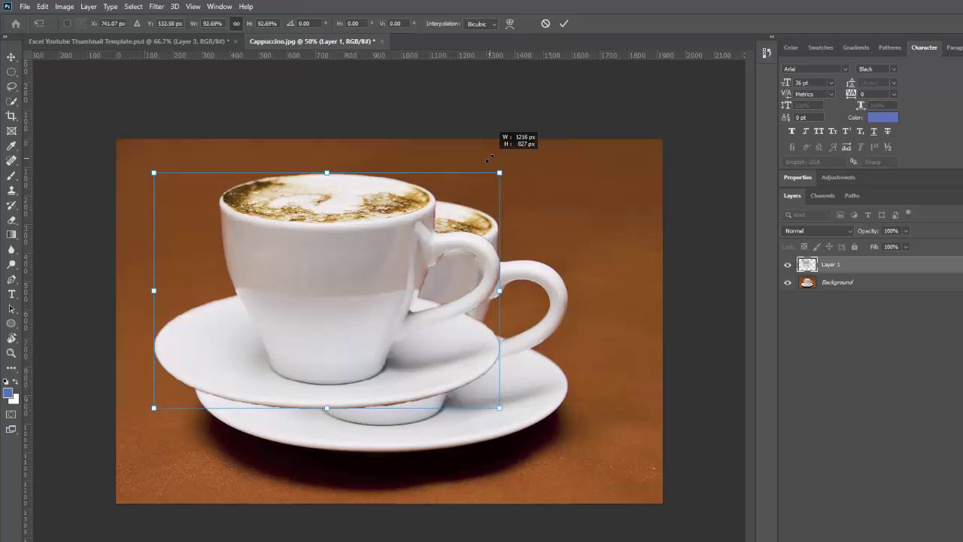
{"action": "left_click_drag", "start_coordinate": [489, 159], "coordinate": [488, 164]}
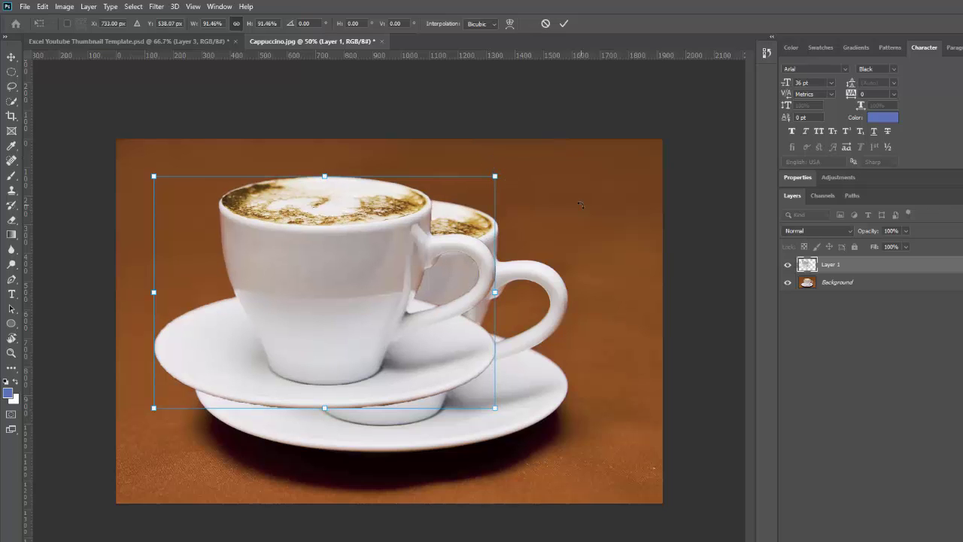
{"action": "key", "text": "Return"}
{"action": "key", "text": "ctrl+t"}
{"action": "key", "text": "ctrl+z"}
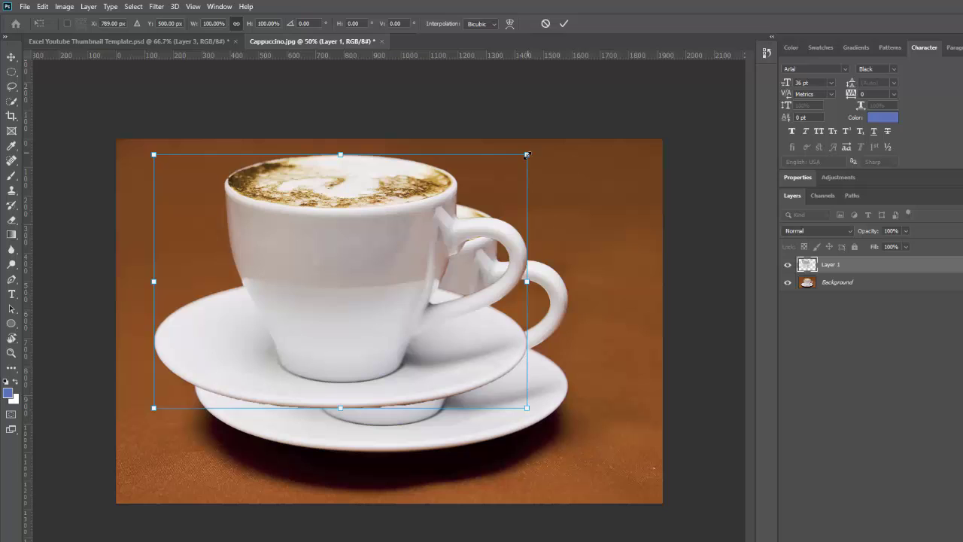
{"action": "left_click_drag", "start_coordinate": [527, 155], "coordinate": [634, 188]}
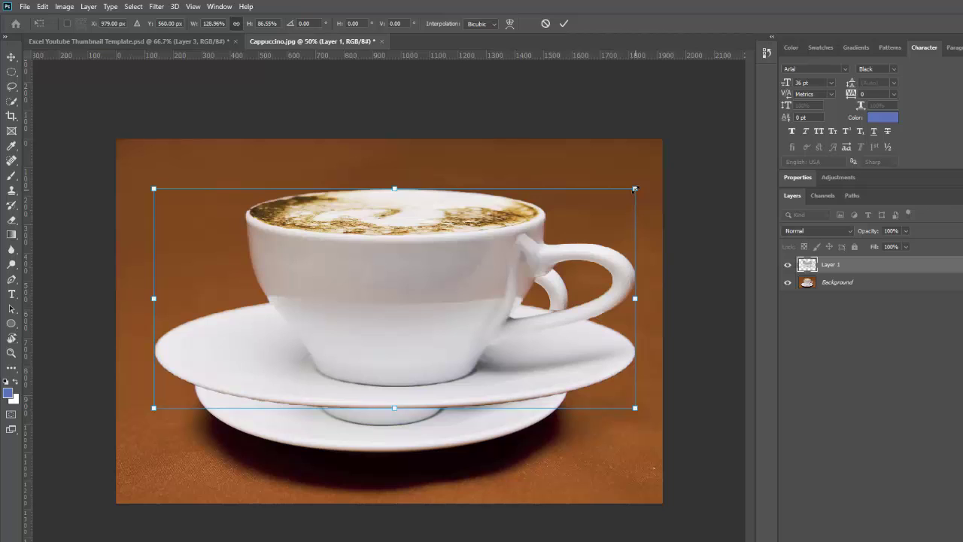
{"action": "key", "text": "ctrl+z"}
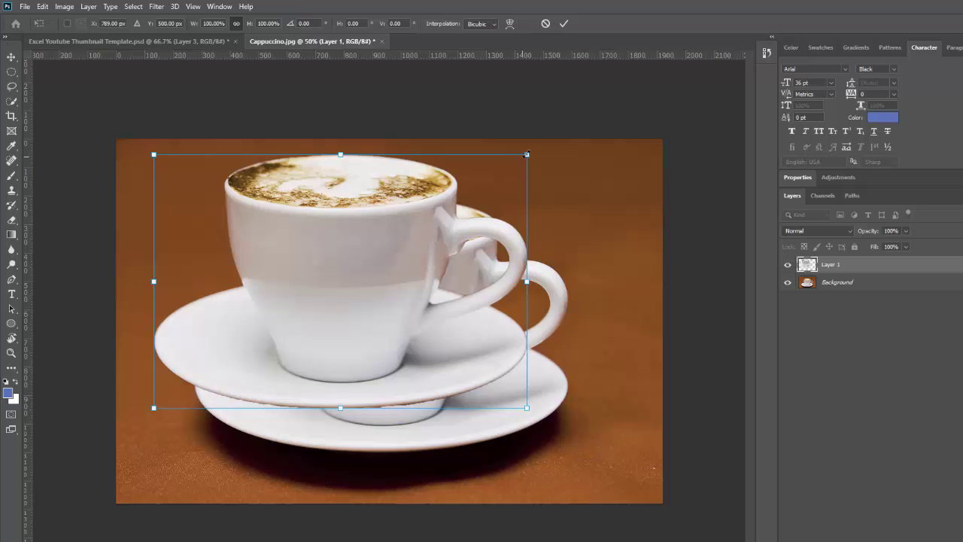
Step: Scale the cup to about 41.39% and place it over the big cup's front
{"action": "left_click_drag", "start_coordinate": [526, 154], "coordinate": [416, 228]}
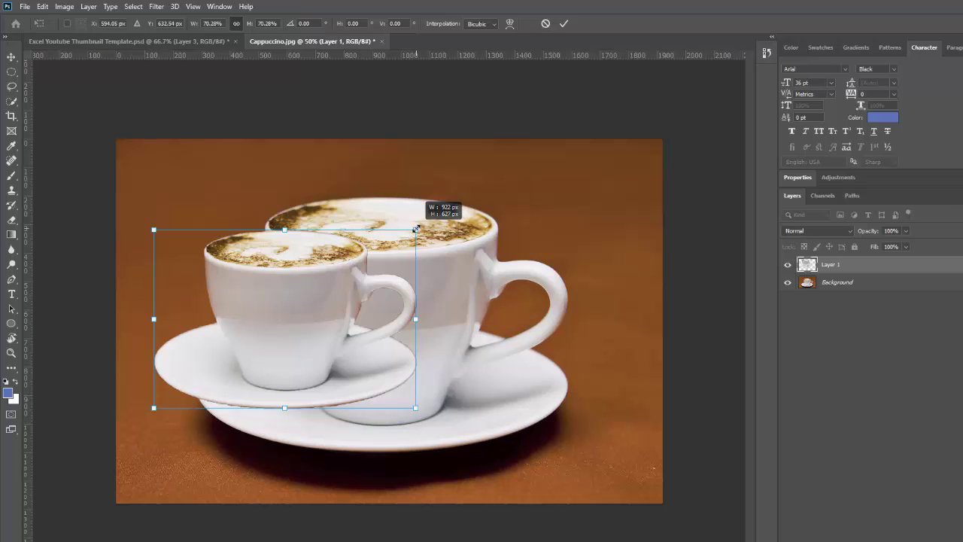
{"action": "left_click_drag", "start_coordinate": [416, 229], "coordinate": [311, 304]}
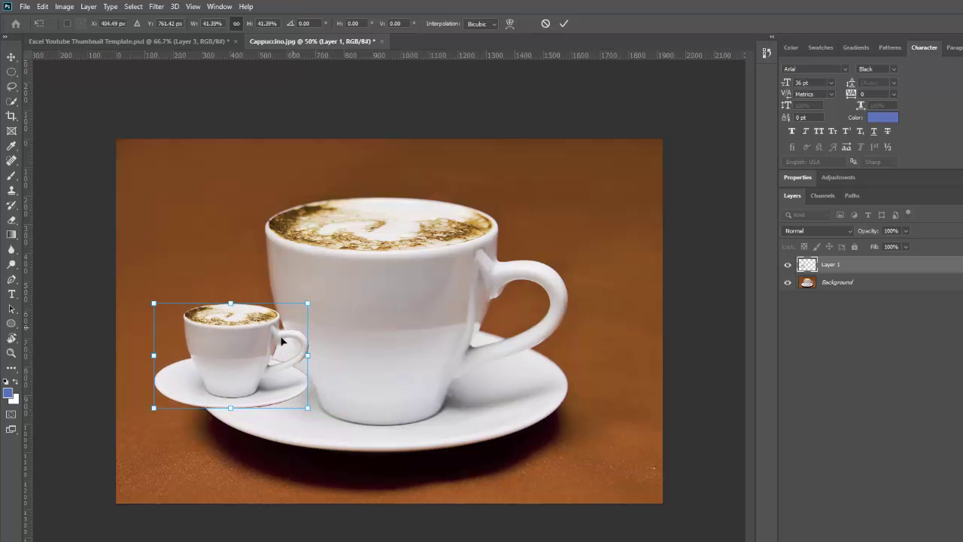
{"action": "left_click_drag", "start_coordinate": [263, 358], "coordinate": [414, 326]}
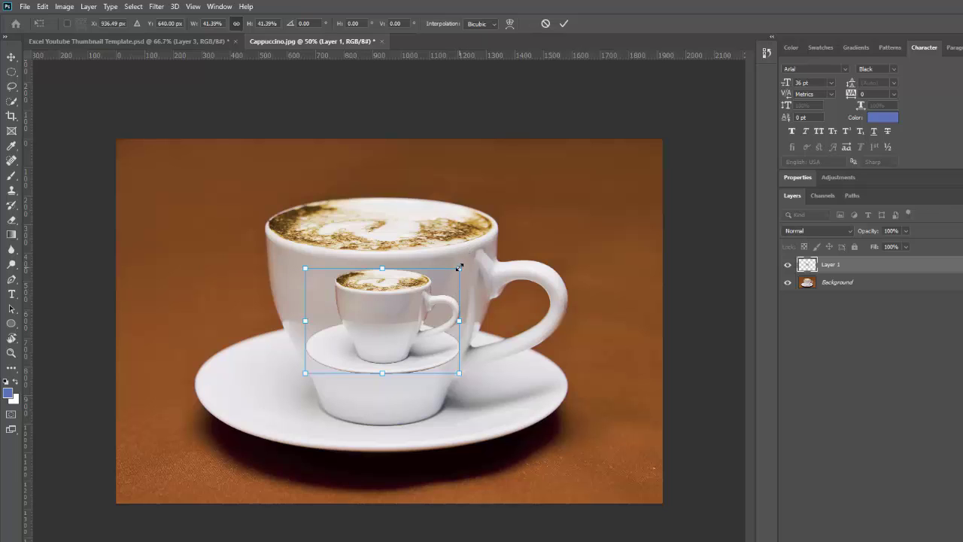
Step: Shrink the cup to 7.28%, move it right across the big cup, and commit
{"action": "left_click_drag", "start_coordinate": [458, 270], "coordinate": [336, 361]}
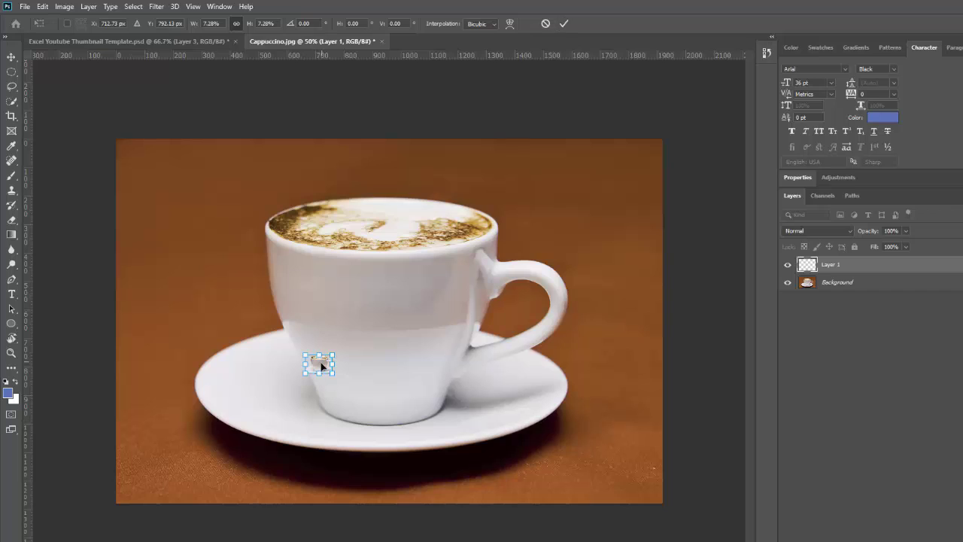
{"action": "left_click_drag", "start_coordinate": [321, 364], "coordinate": [403, 335]}
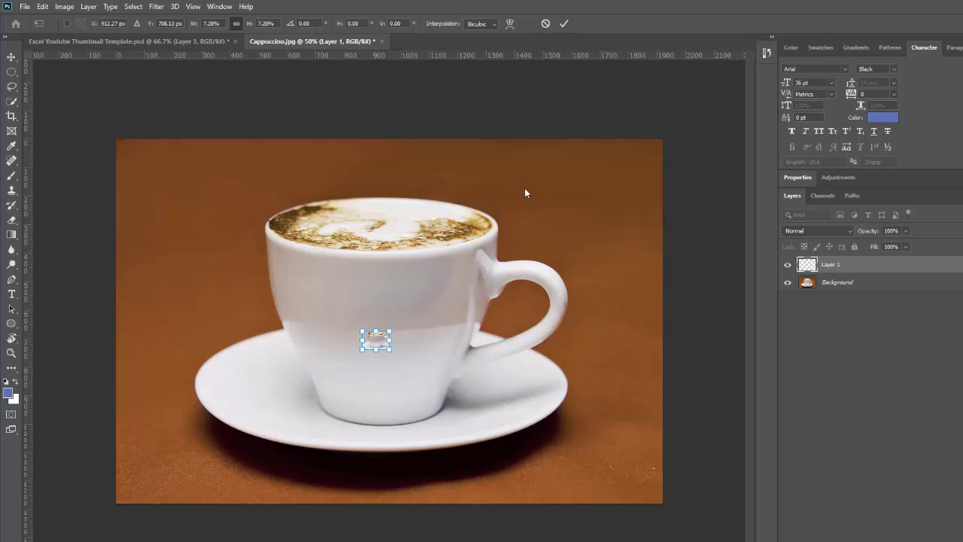
{"action": "left_click", "coordinate": [563, 25]}
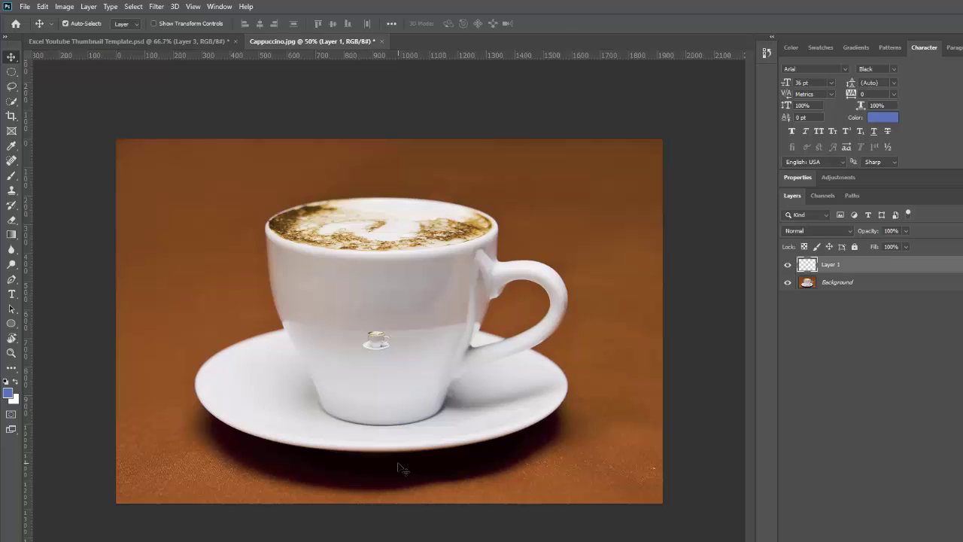
Step: Enlarge the tiny cup to expose pixelation, then shrink it back onto the saucer's front-left rim
{"action": "key", "text": "ctrl+t"}
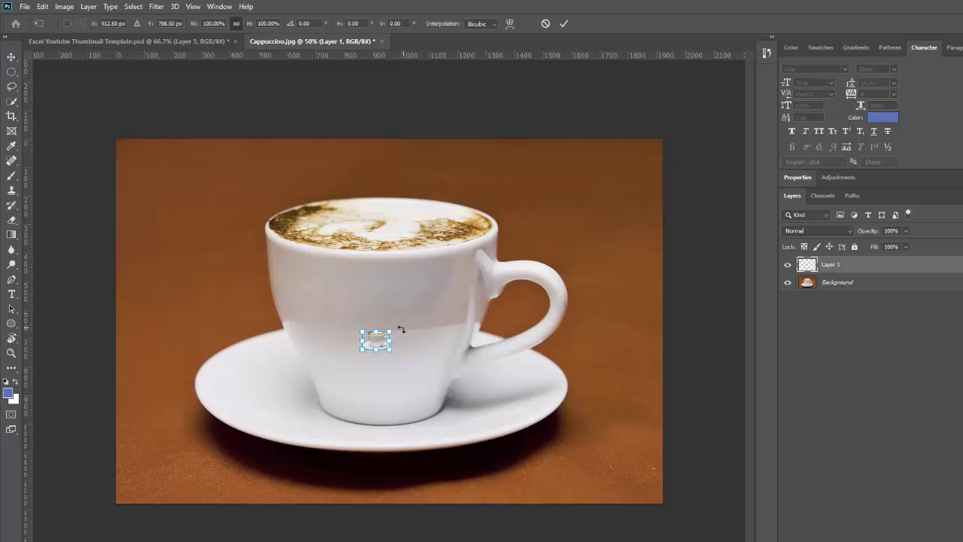
{"action": "left_click_drag", "start_coordinate": [389, 331], "coordinate": [695, 120]}
{"action": "left_click_drag", "start_coordinate": [608, 243], "coordinate": [522, 339]}
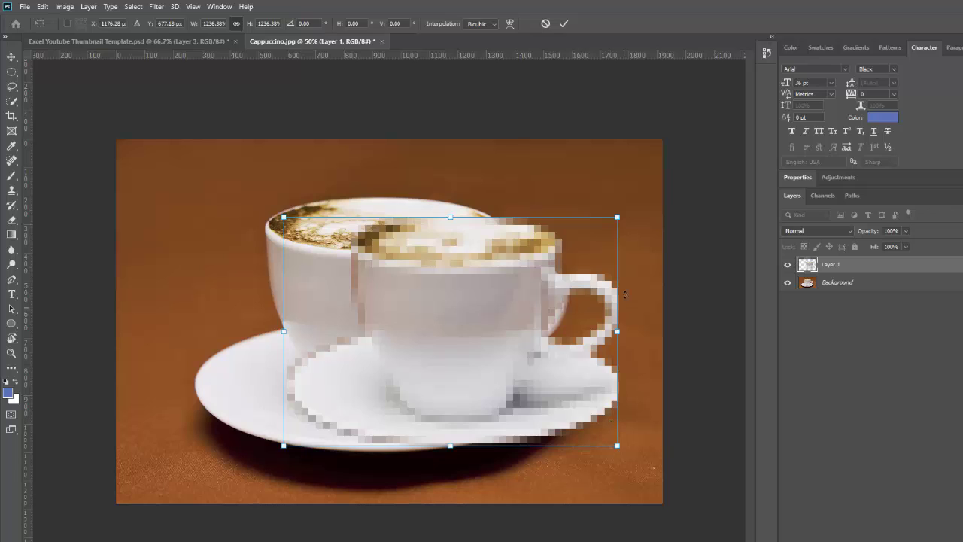
{"action": "left_click_drag", "start_coordinate": [617, 217], "coordinate": [364, 409]}
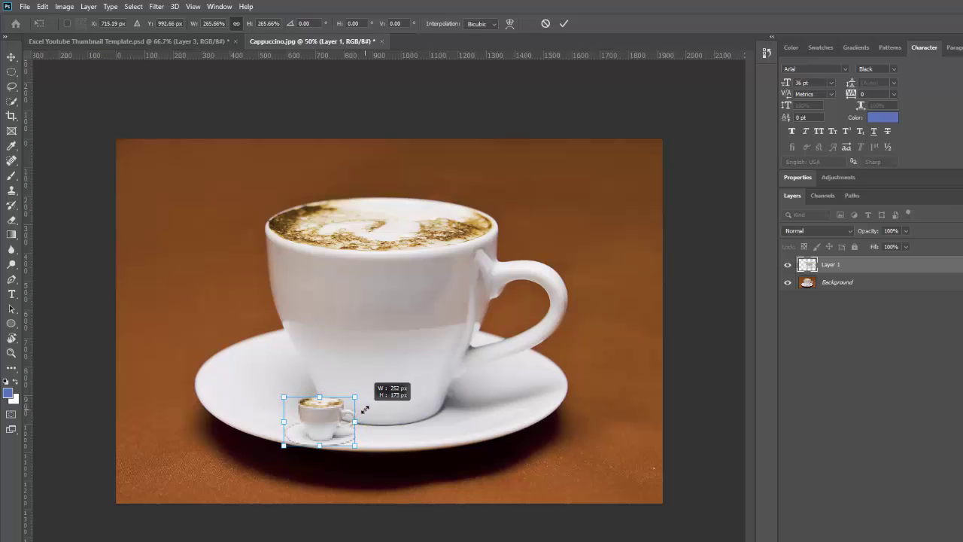
{"action": "left_click_drag", "start_coordinate": [364, 408], "coordinate": [317, 438]}
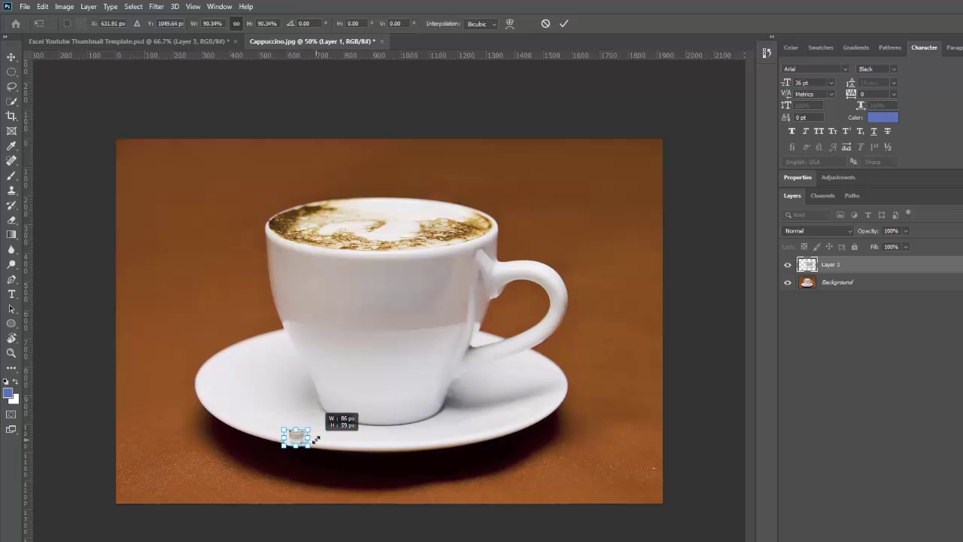
{"action": "left_click_drag", "start_coordinate": [316, 438], "coordinate": [631, 167]}
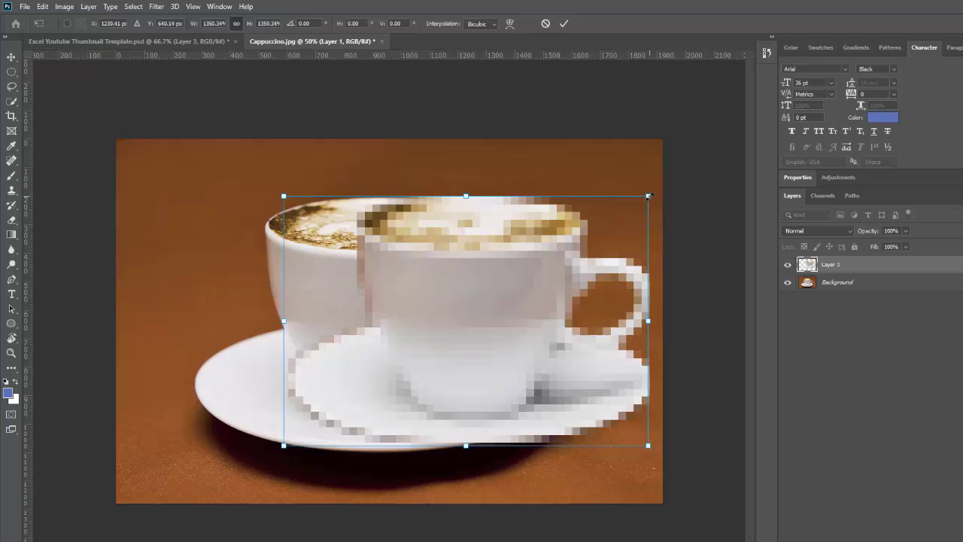
{"action": "left_click_drag", "start_coordinate": [649, 195], "coordinate": [326, 416]}
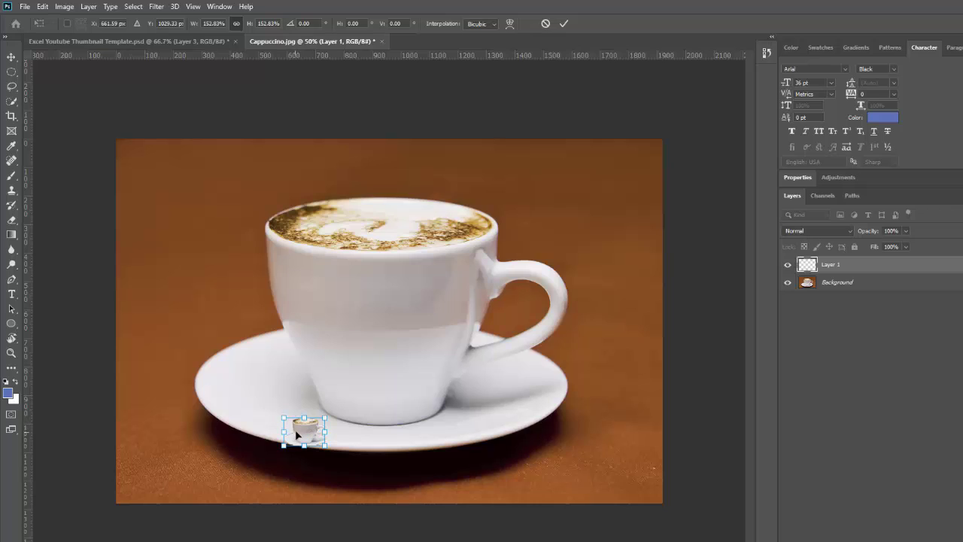
{"action": "key", "text": "Return"}
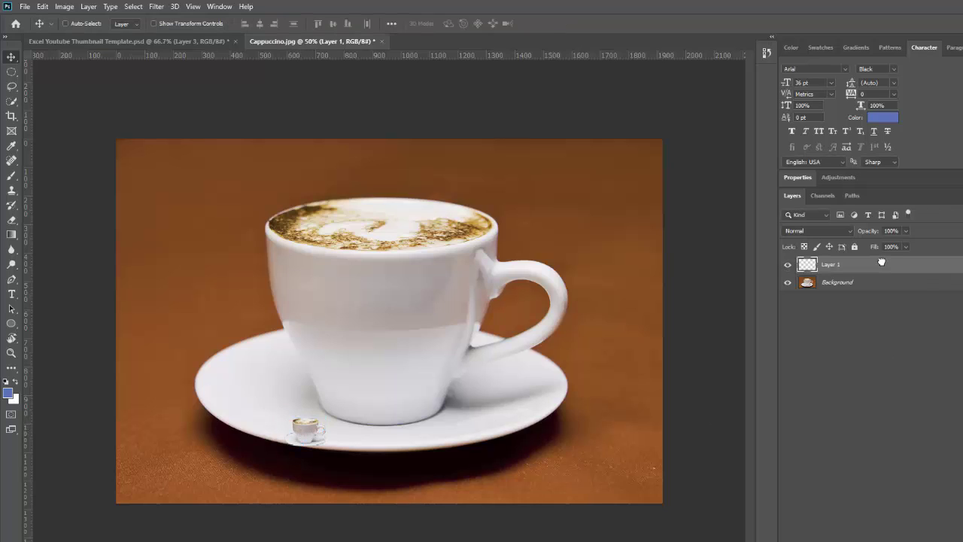
{"action": "left_click", "coordinate": [787, 283]}
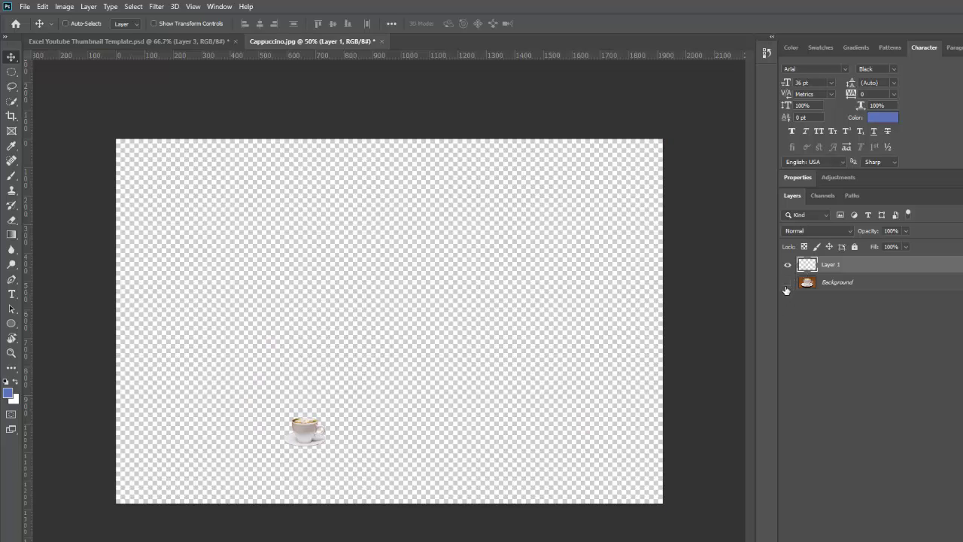
{"action": "left_click", "coordinate": [787, 283]}
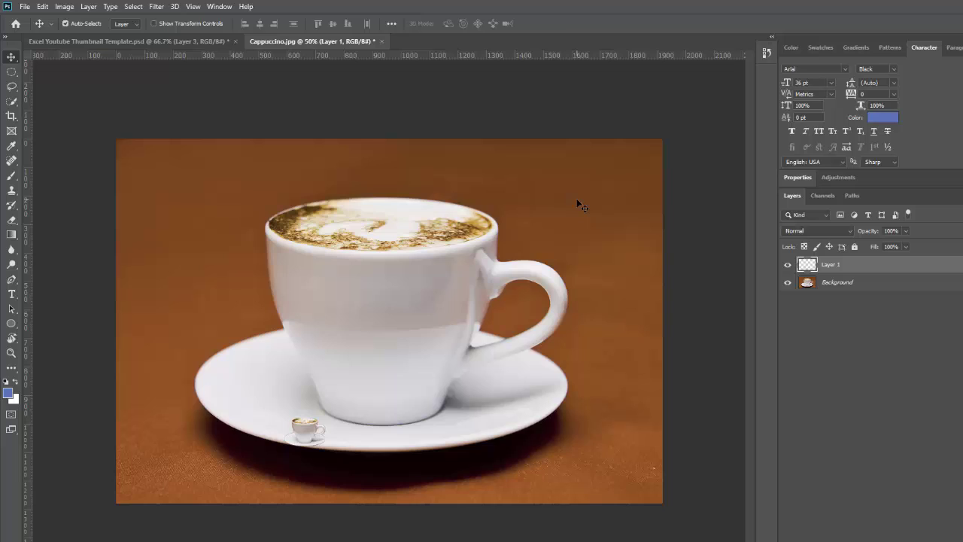
Step: Move the small cup up onto the large cup's body and rotate it to roughly -75°
{"action": "key", "text": "ctrl+t"}
{"action": "left_click_drag", "start_coordinate": [309, 432], "coordinate": [307, 355]}
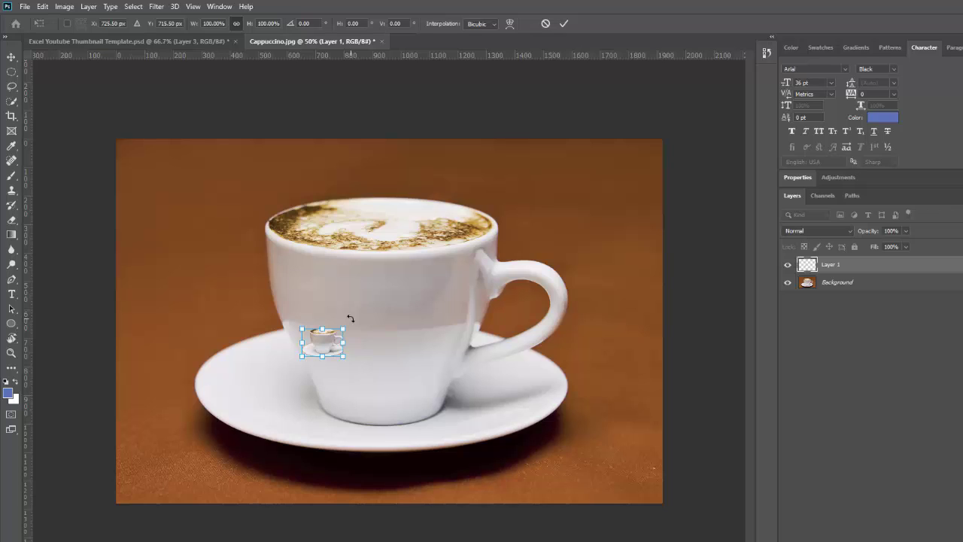
{"action": "left_click_drag", "start_coordinate": [352, 318], "coordinate": [305, 302]}
Step: Set the small cup's rotation to exactly 90° in the options bar
{"action": "left_click", "coordinate": [314, 24]}
{"action": "key", "text": "Return"}
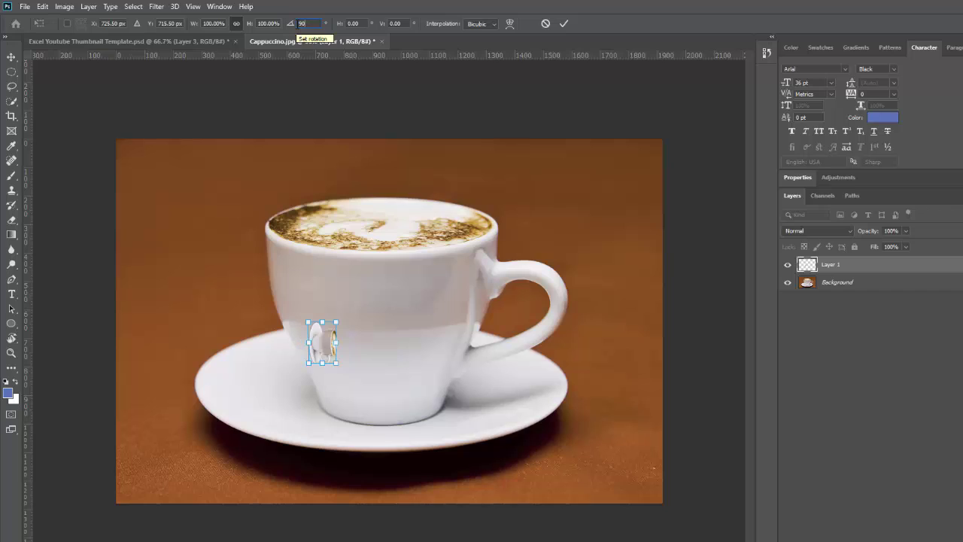